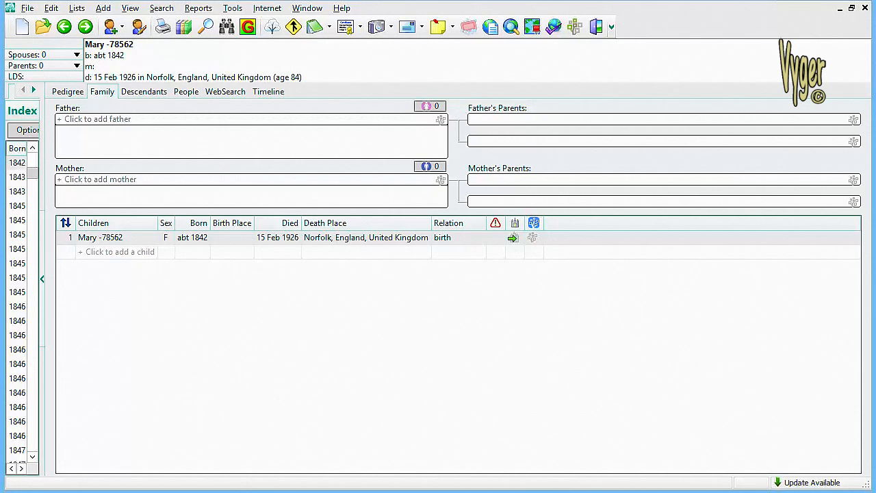
Examine the Media Gallery, including a cemetery photo's tags and the tool for fixing broken media links, and close it
left_click(77, 8)
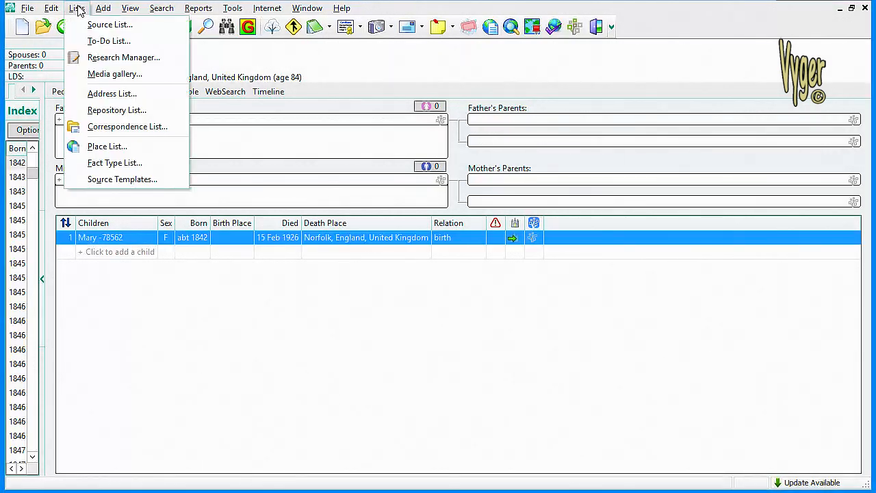
left_click(115, 74)
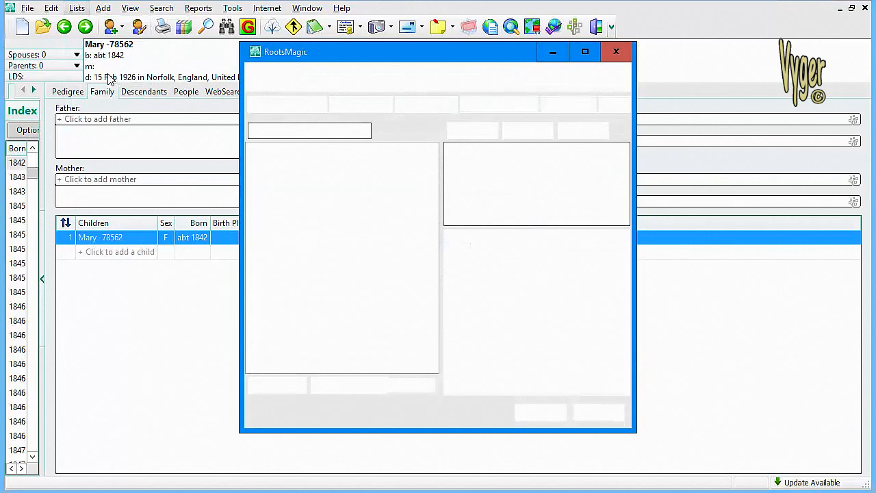
left_click_drag(445, 60, 272, 53)
left_click_drag(462, 208, 535, 227)
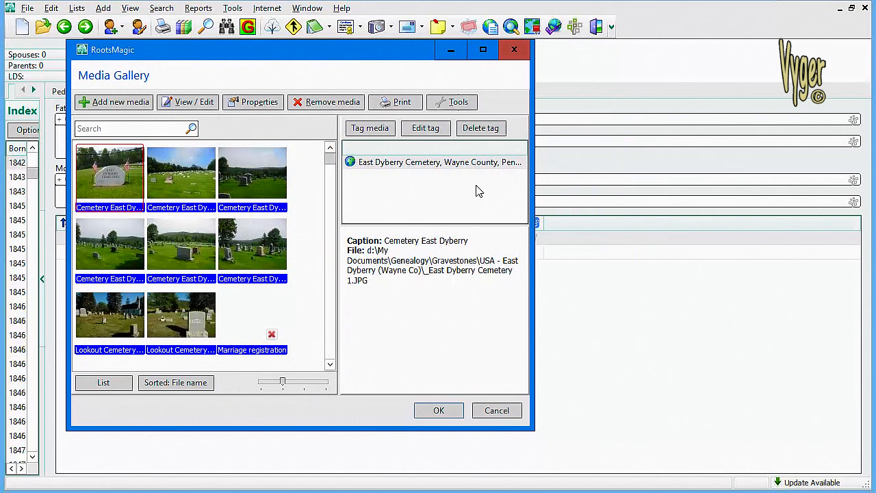
left_click(456, 104)
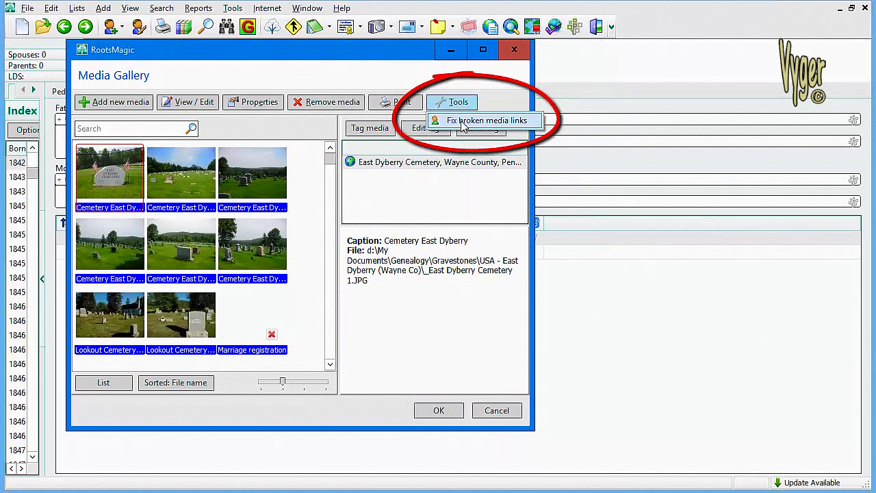
left_click(438, 411)
Open the listed child's person record for editing and bring up the media album of the burial fact
double_click(141, 237)
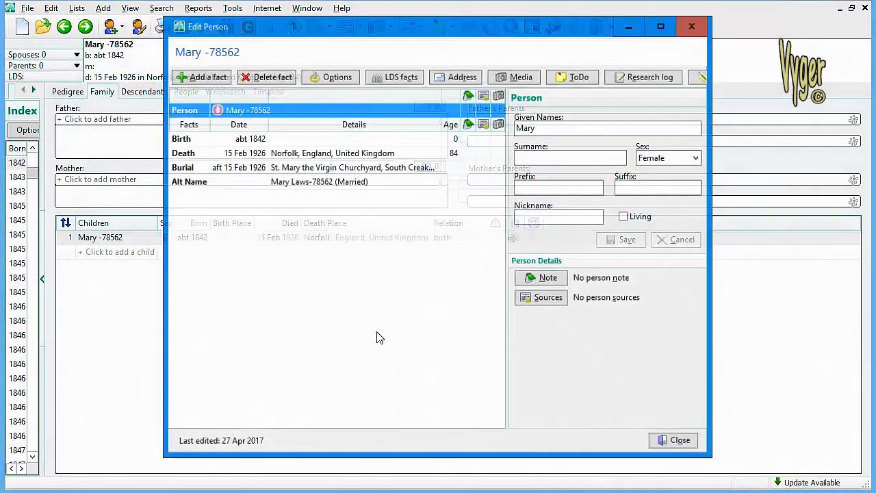
left_click_drag(379, 15, 247, 39)
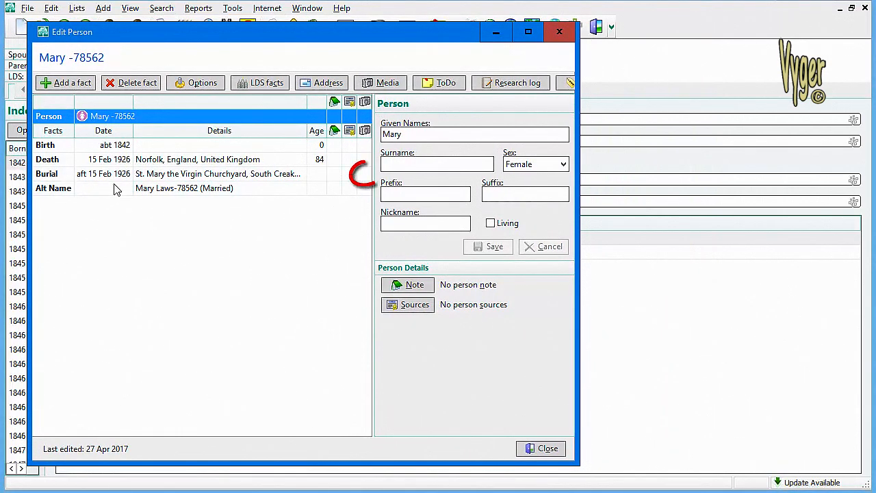
left_click(365, 176)
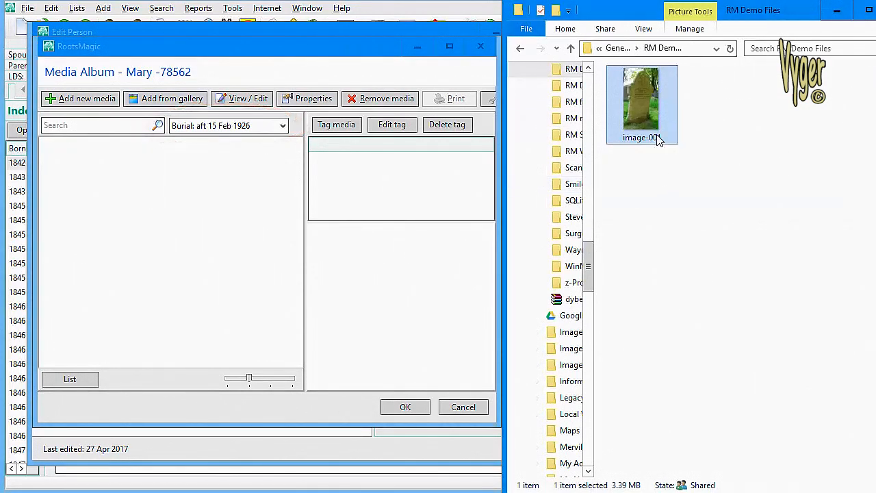
Preview image-001 from the RM Demo Files folder and add it to the burial fact's media album
double_click(638, 109)
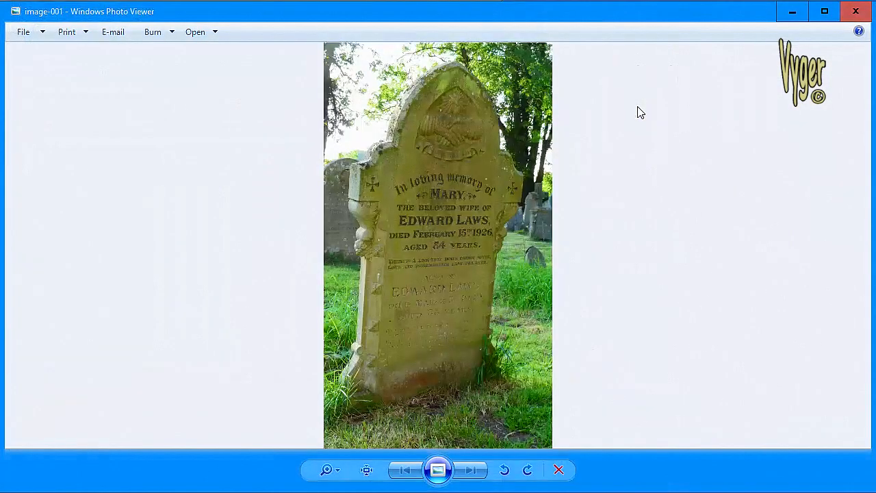
left_click(855, 11)
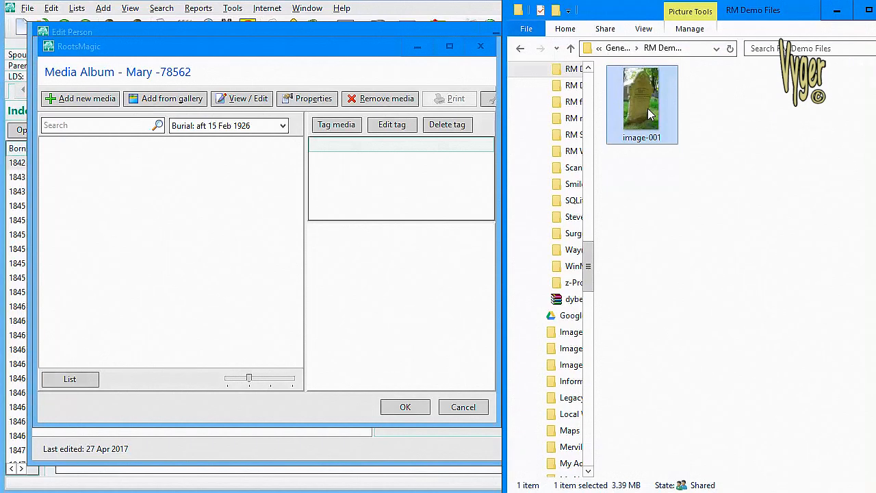
left_click_drag(643, 110, 71, 175)
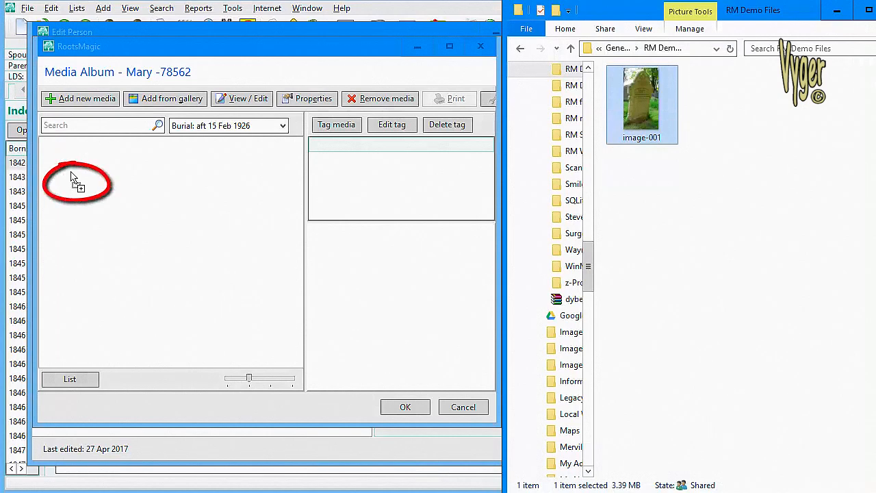
left_click_drag(72, 176, 71, 176)
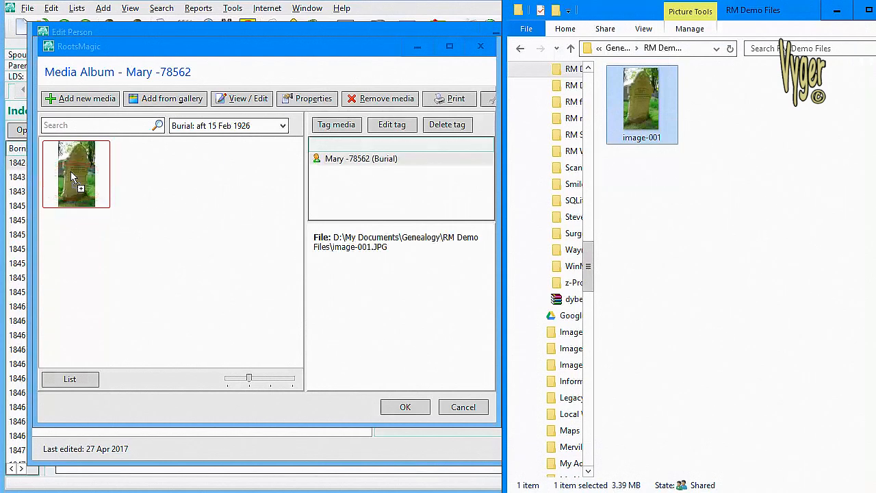
Give the burial image a headstone caption, the description "Located in St Marys Churchyard in South Creake Norfolk near the back wall." and reference number 123456
left_click(91, 171)
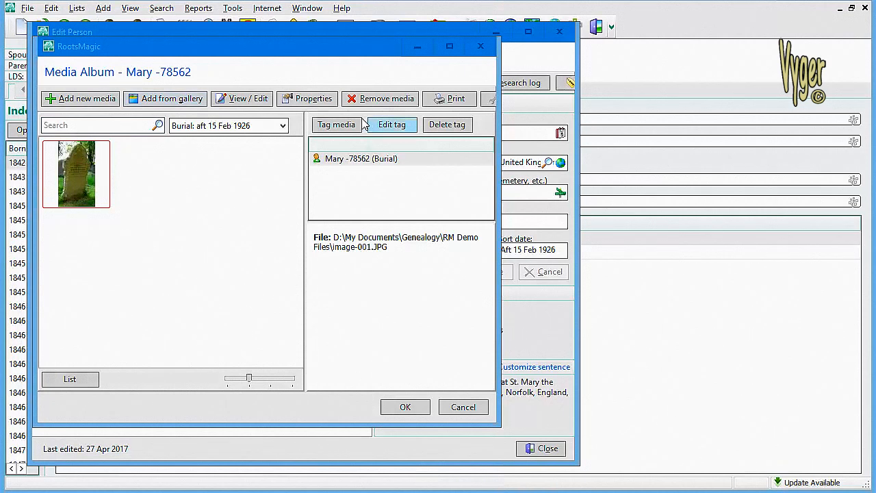
left_click(314, 99)
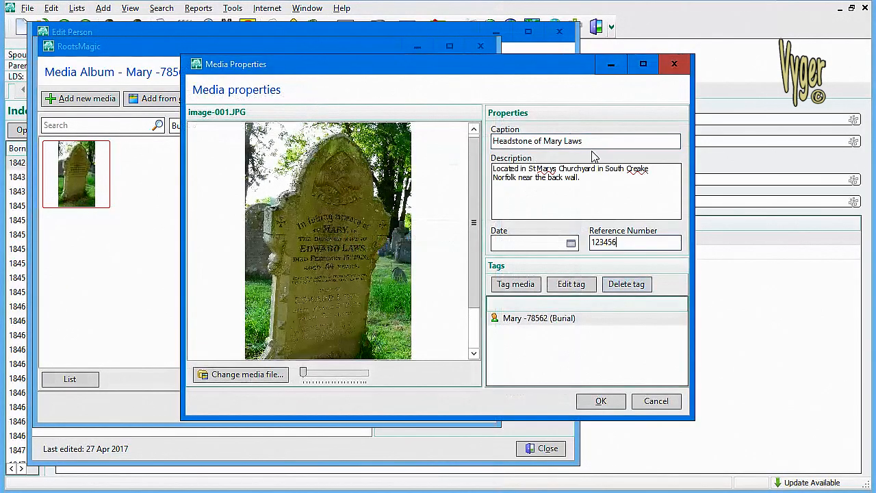
left_click(594, 144)
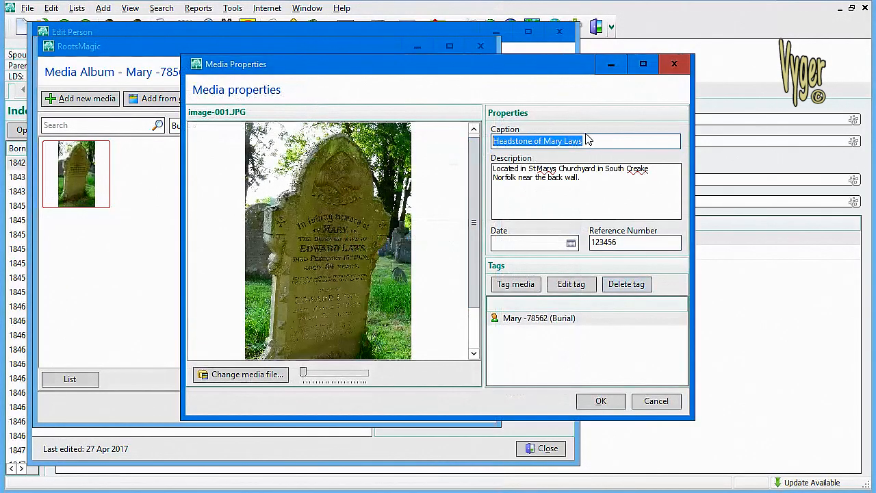
left_click_drag(586, 185, 493, 170)
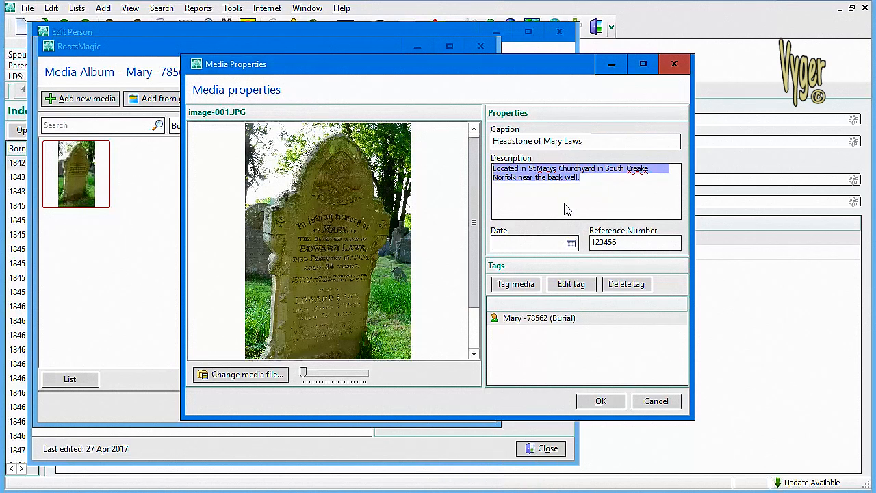
left_click_drag(616, 244, 590, 243)
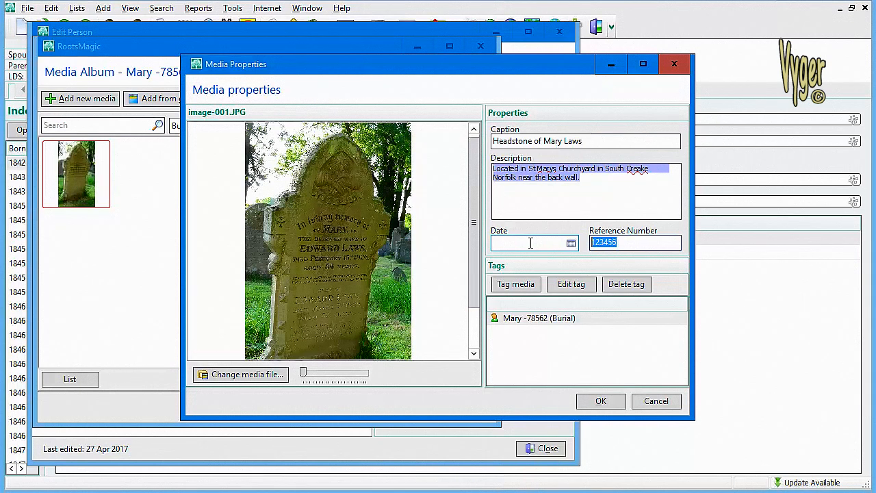
left_click(592, 141)
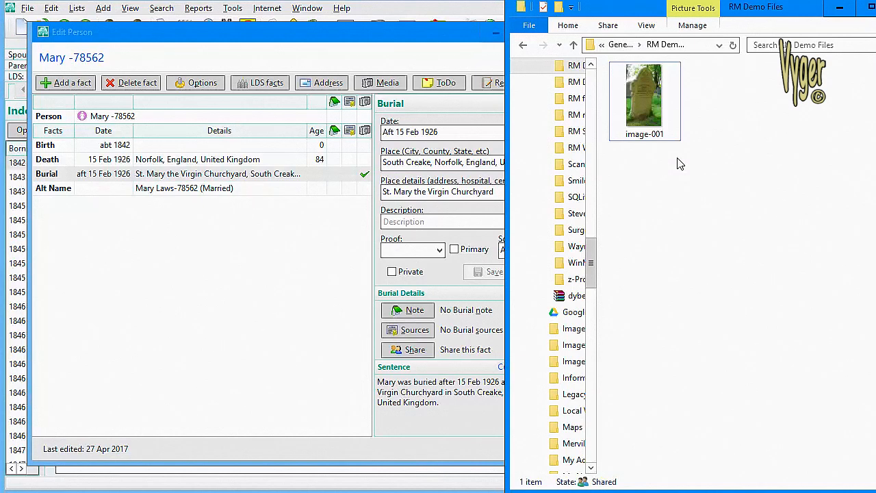
Rename the image-001 file in RM Demo Files to the deceased's name followed by "-headstone"
left_click(655, 139)
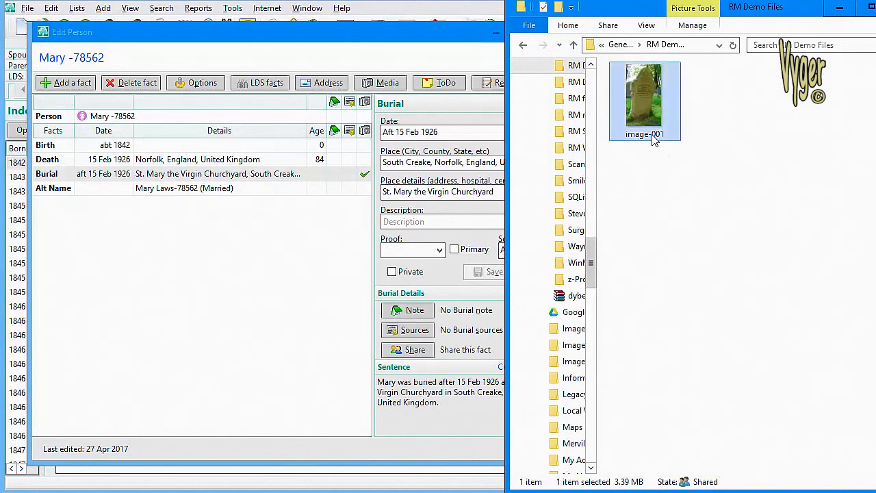
left_click(647, 134)
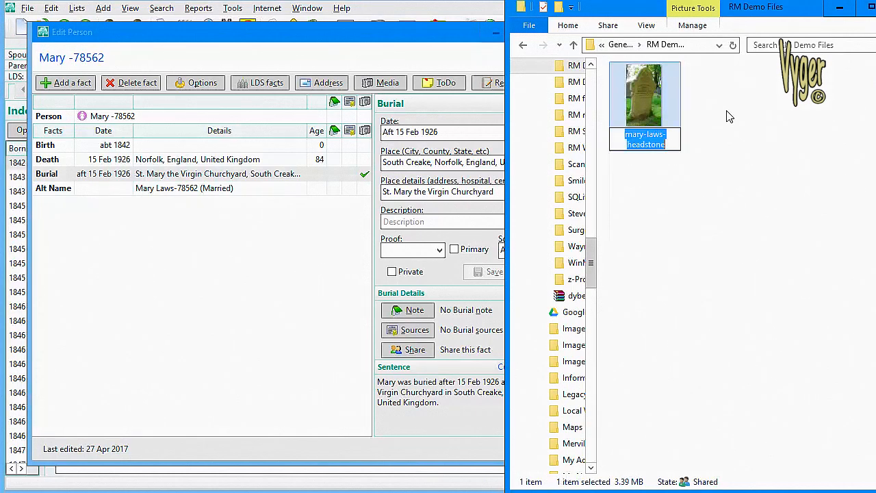
key("Return")
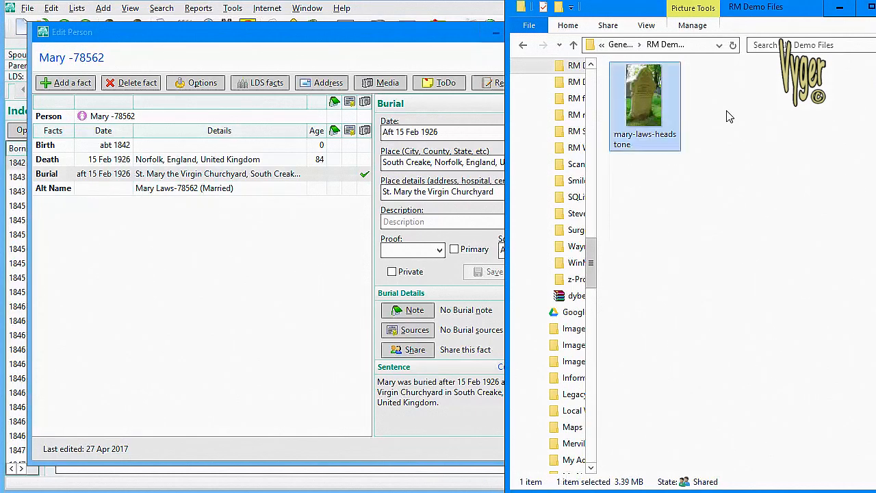
Reopen the burial fact's media album, check the headstone image's link to its file, and close the album
left_click(364, 176)
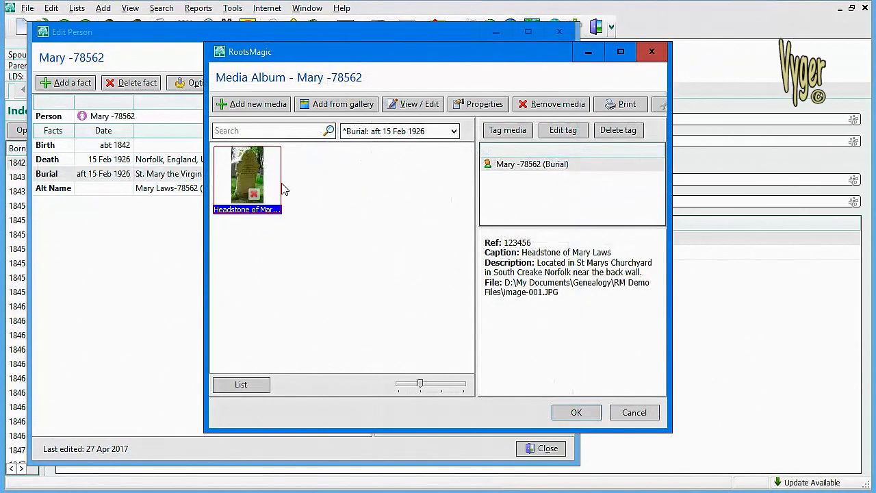
left_click(257, 197)
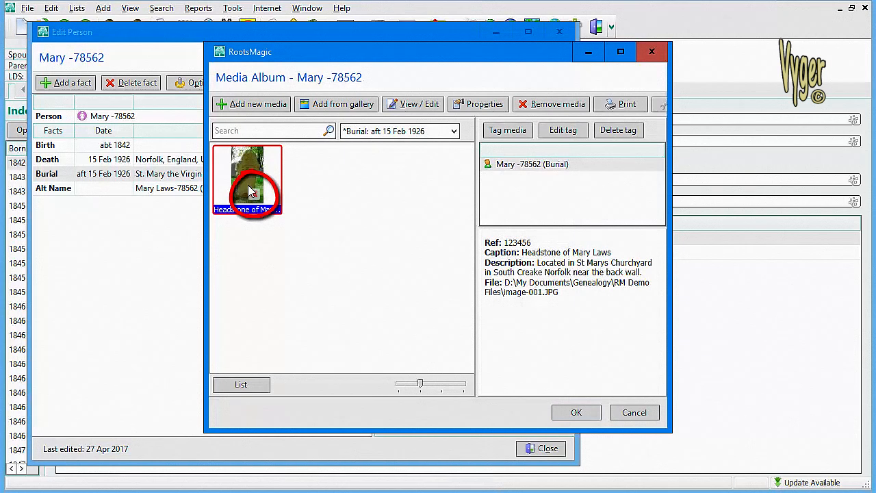
left_click(577, 413)
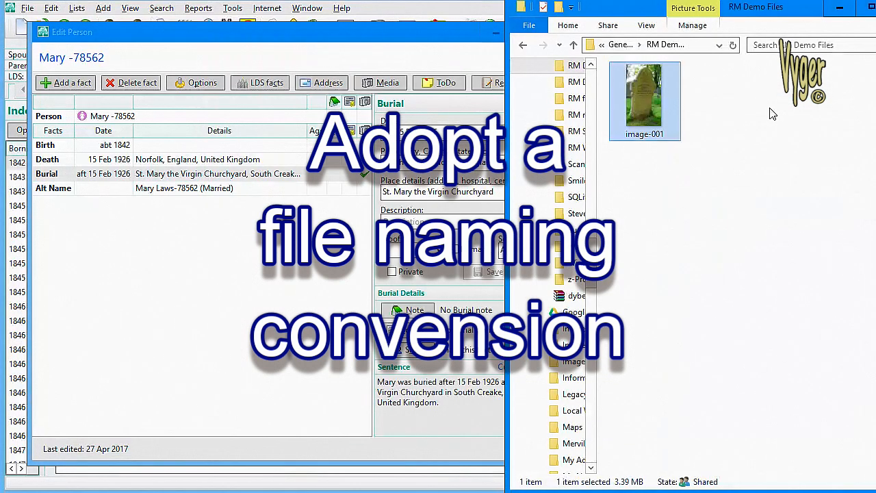
Open image-001 in the photo viewer and show the details of its file properties beside the headstone
left_click_drag(790, 11, 743, 13)
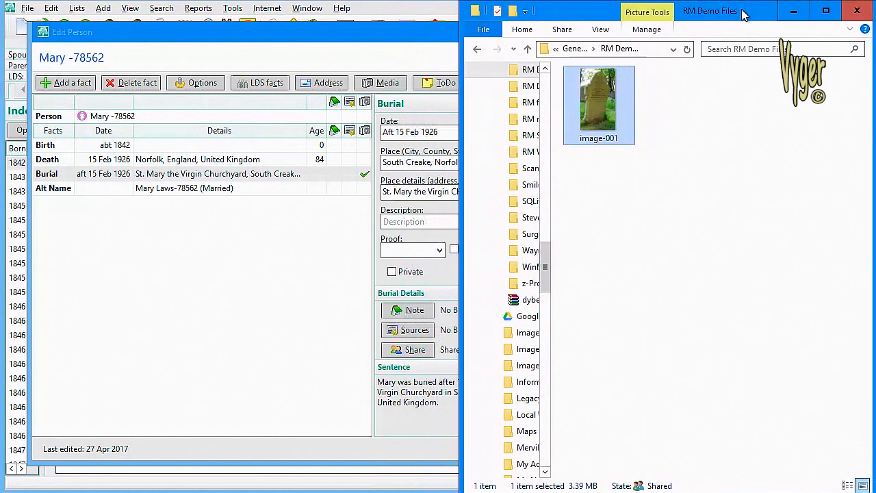
double_click(600, 110)
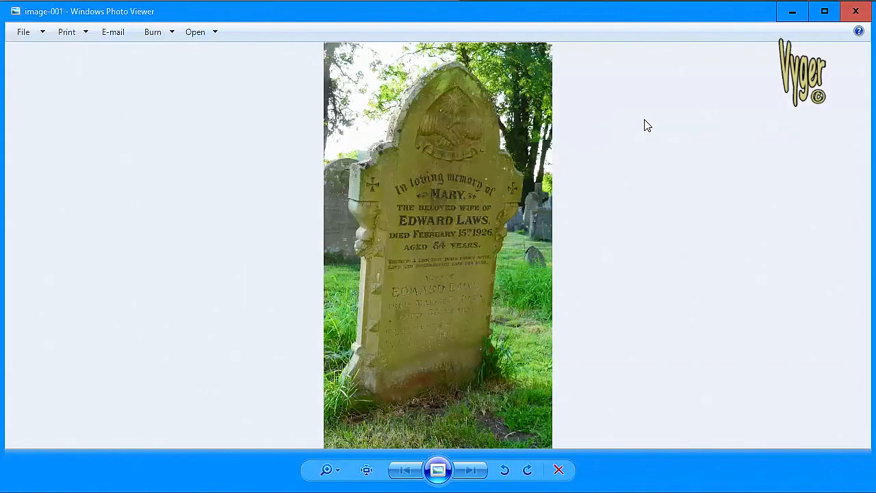
right_click(448, 201)
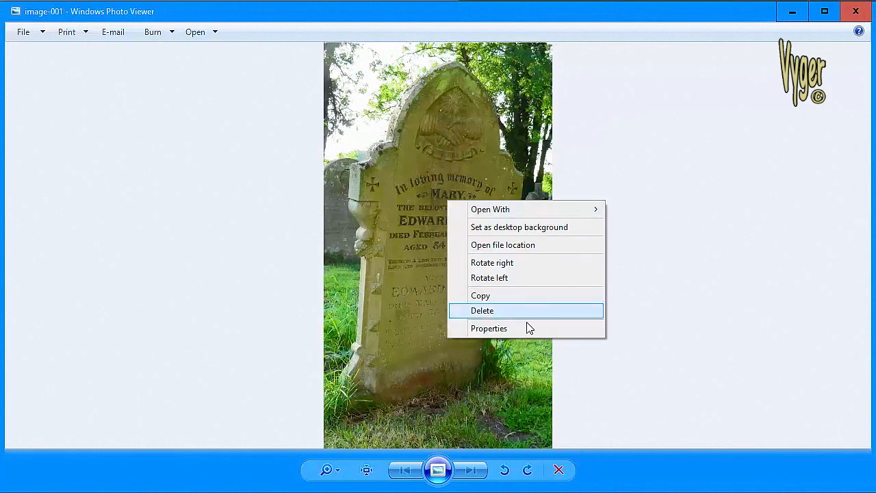
left_click(510, 332)
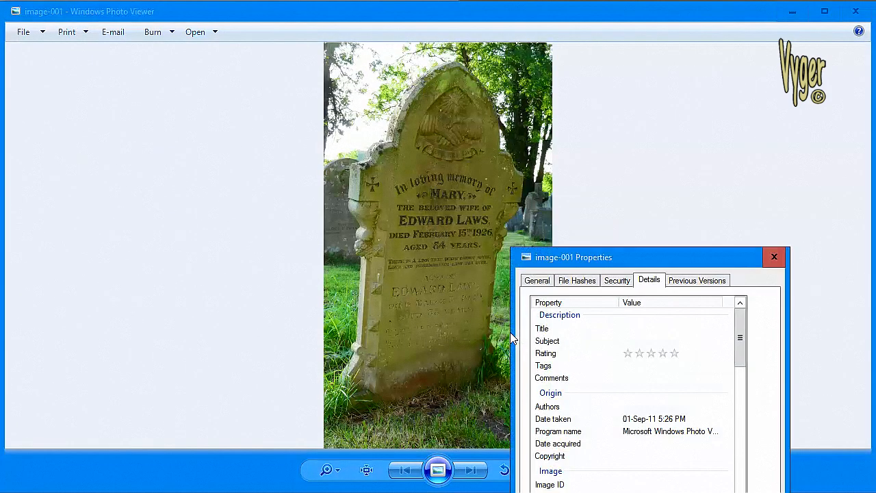
left_click_drag(631, 258, 702, 73)
Enlarge the photo to make the headstone inscription readable and return to its file properties
left_click(335, 478)
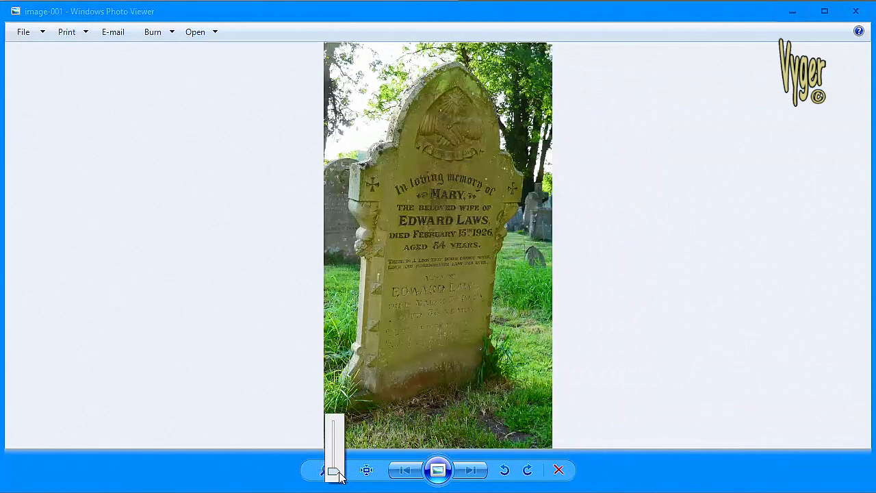
left_click_drag(333, 471, 335, 475)
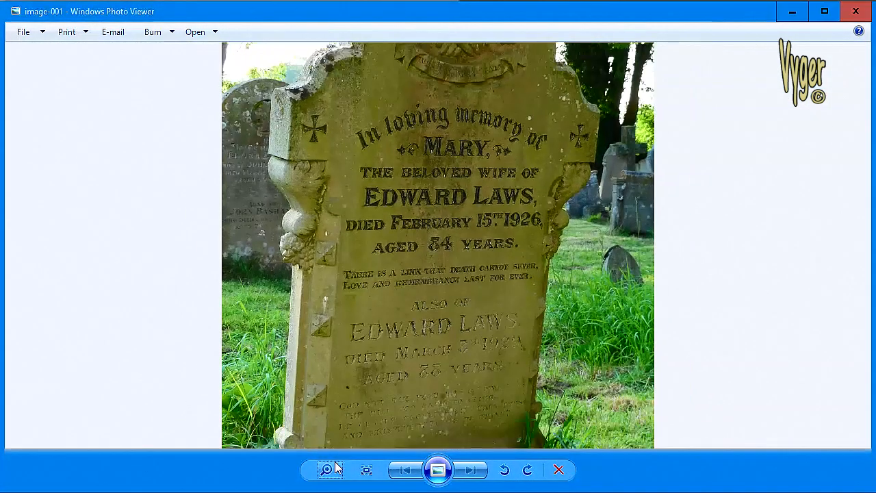
left_click(70, 492)
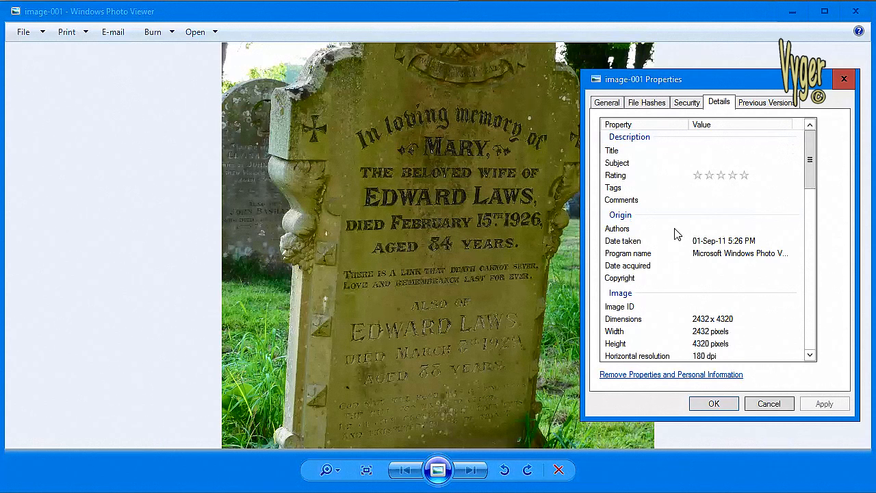
Add a headstone title, surname and south creake tags, and the inscription followed by "vygertesterday" as comments to image-001's file details, and apply them
left_click(710, 207)
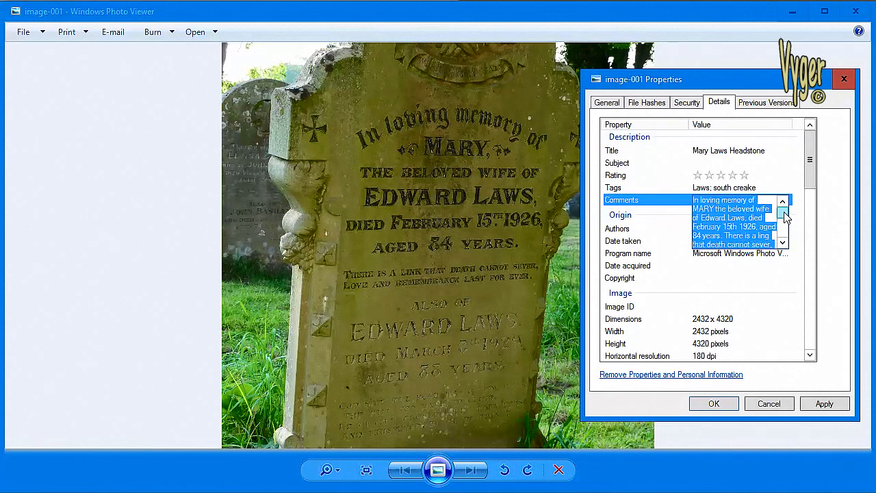
left_click(783, 242)
left_click(783, 242)
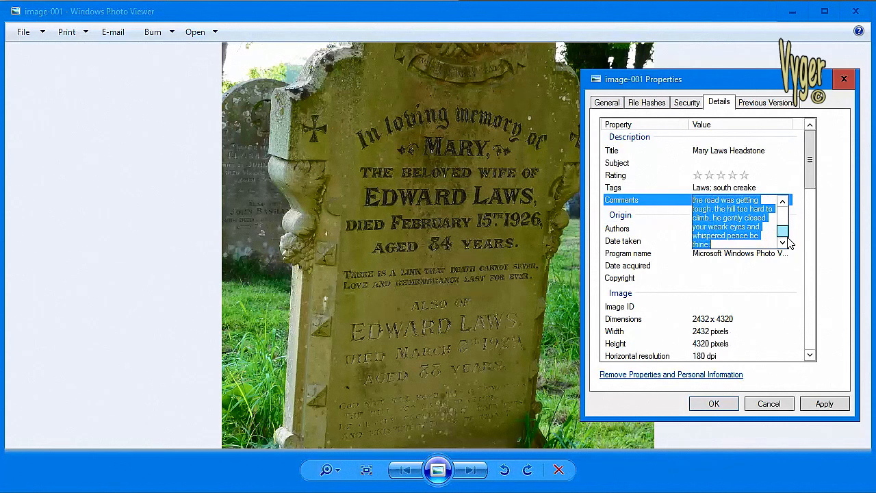
left_click(712, 243)
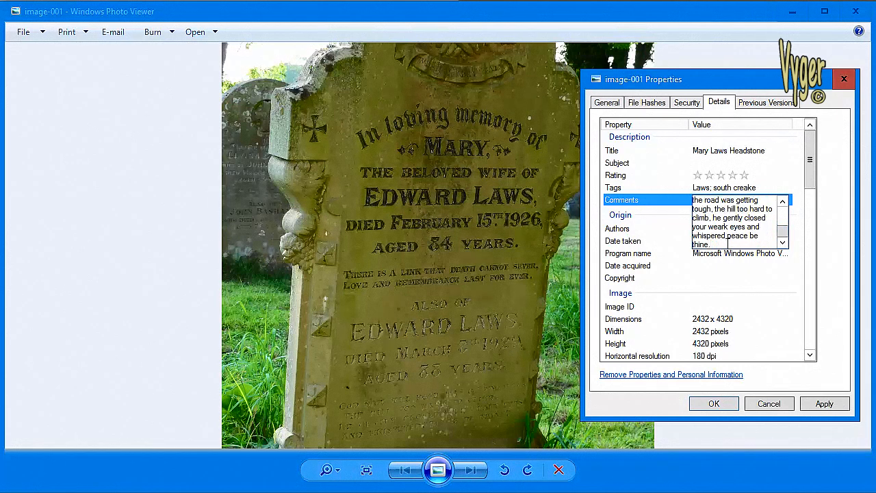
type("vygertesterday")
double_click(728, 244)
key("Return")
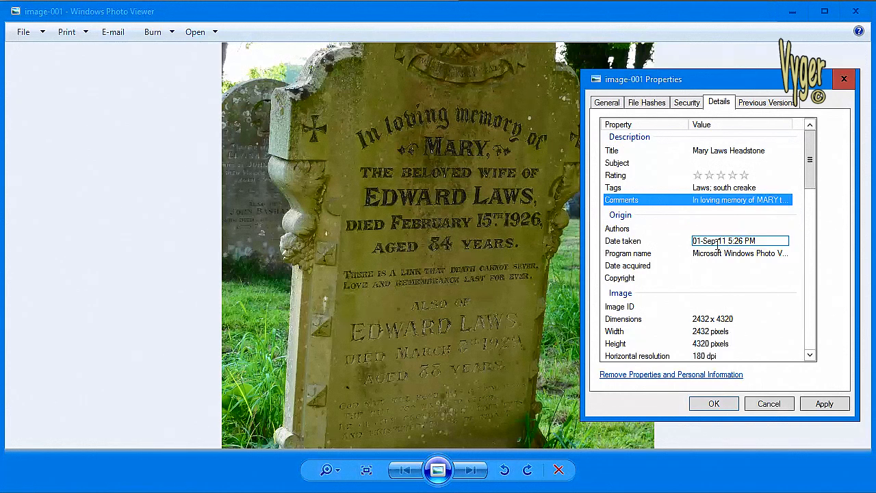
key("Return")
left_click(706, 191)
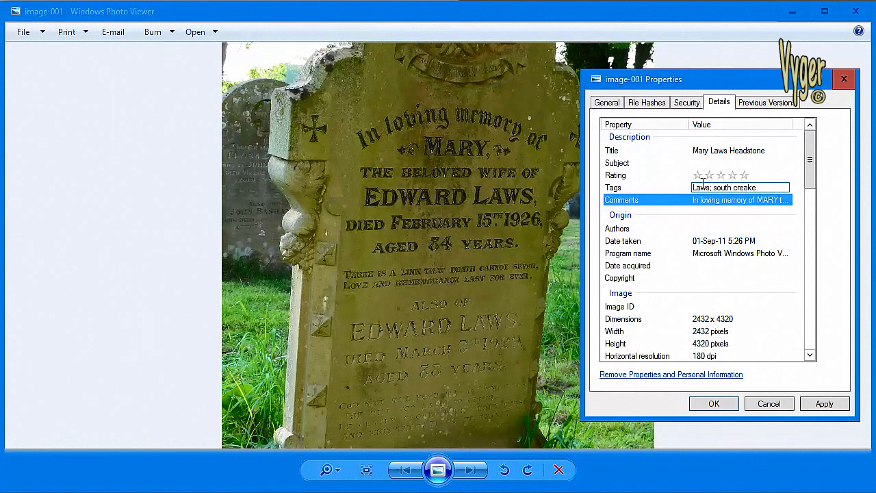
key("Tab")
left_click(825, 404)
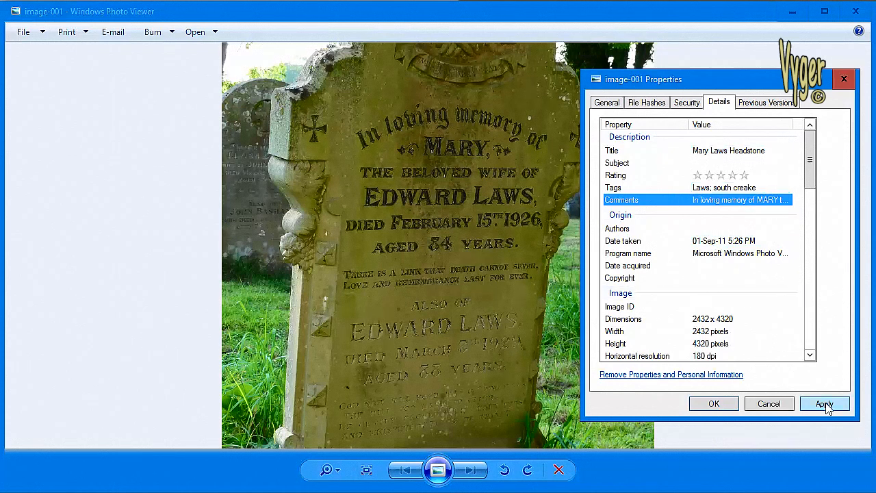
Rename image-001 through its file properties to the deceased's surname and given name followed by ",1926-feb-15-(bur)"
left_click(607, 104)
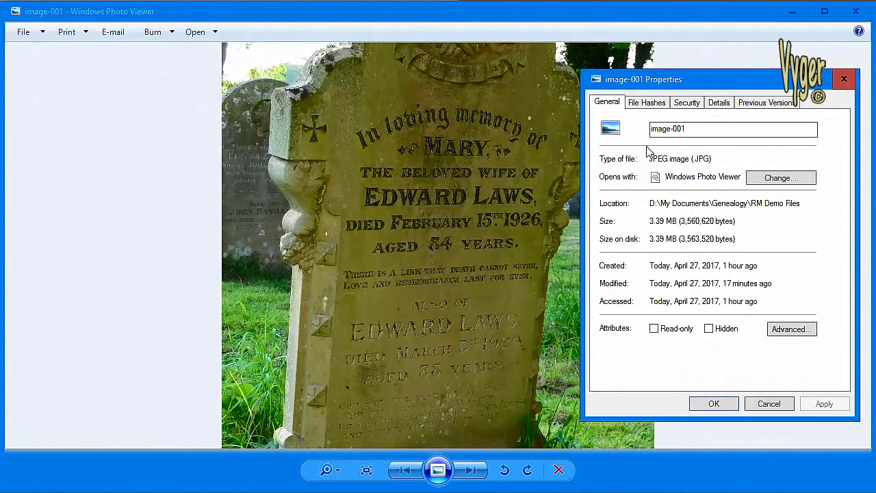
double_click(690, 128)
type("laws-mary,1926-feb-15-(bur)")
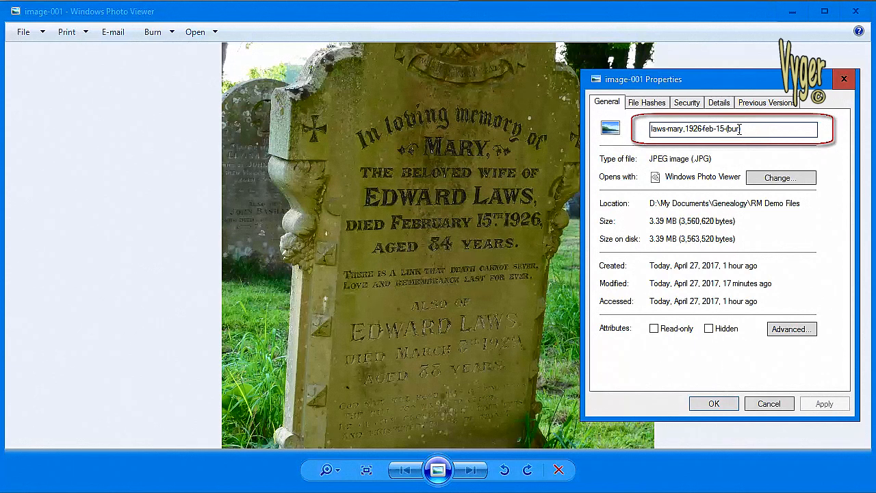
type(")")
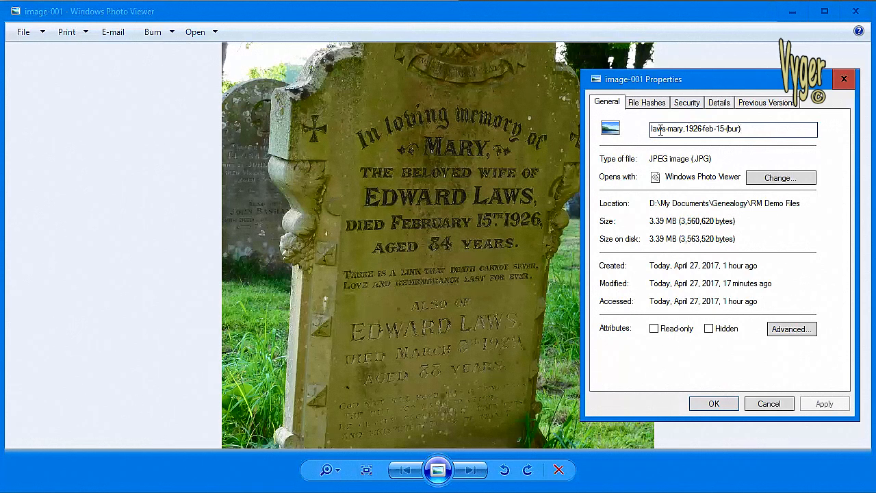
left_click(714, 404)
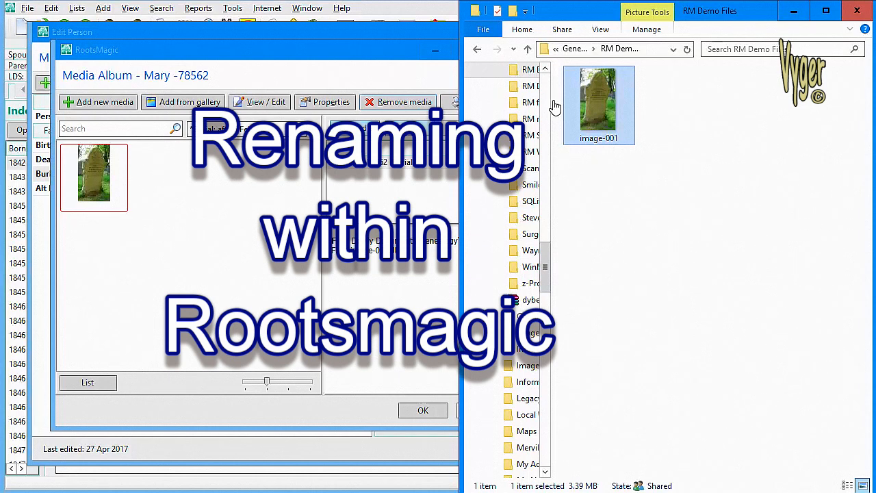
From the burial image's media properties, rename image-001 in the media file chooser to the deceased's name followed by ",1926-feb-15-(bur)"
left_click(264, 256)
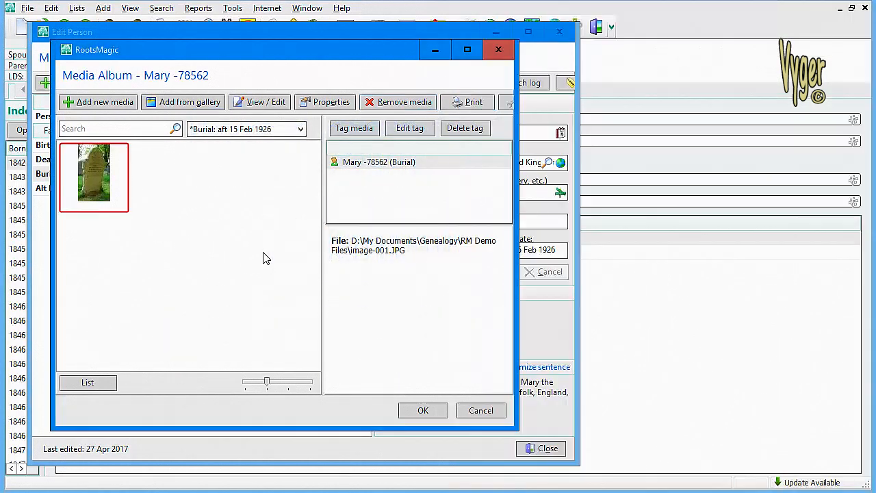
left_click(327, 101)
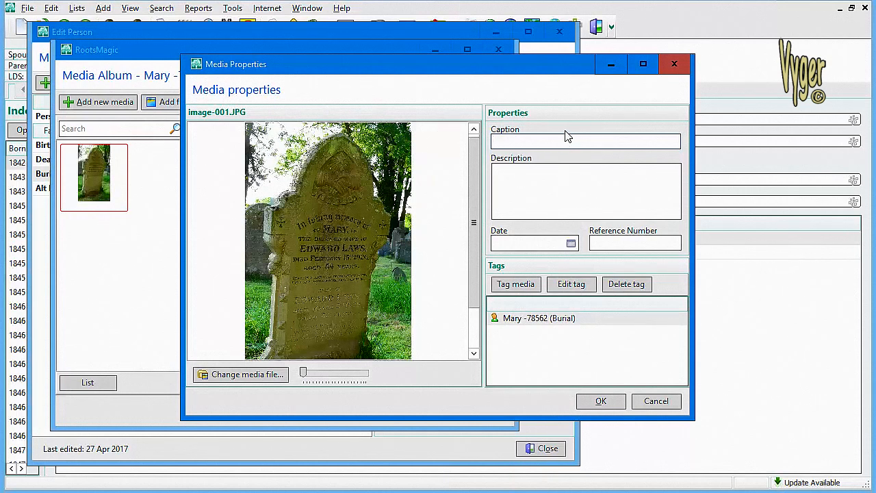
left_click(241, 375)
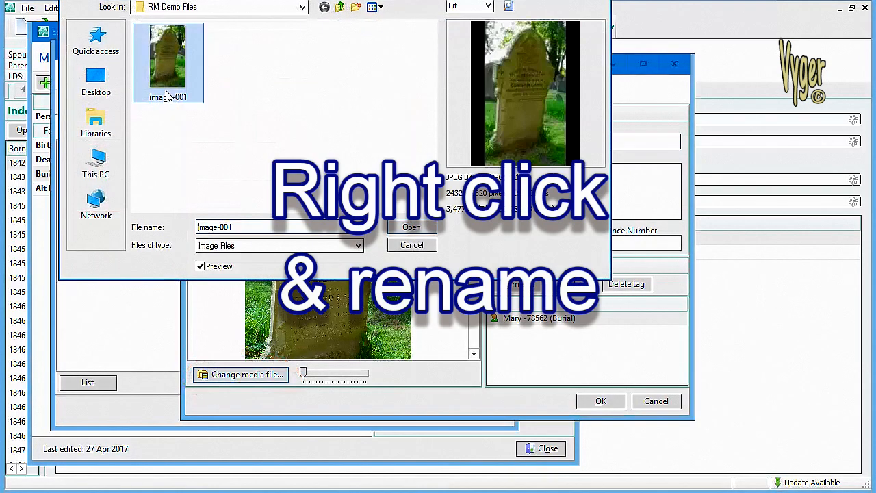
right_click(167, 96)
key("m")
type("laws-mary,1926-feb-15-(bur)")
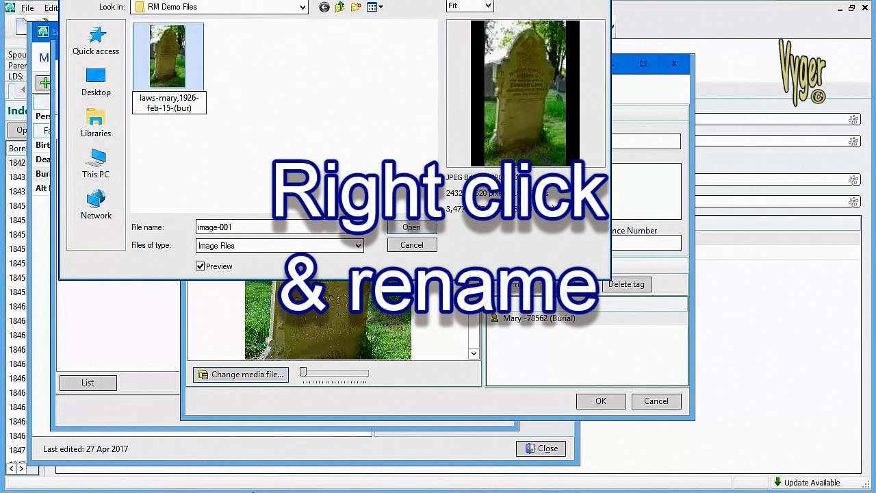
key("Return")
Link the burial media item to the renamed headstone file and save its media properties
left_click(177, 68)
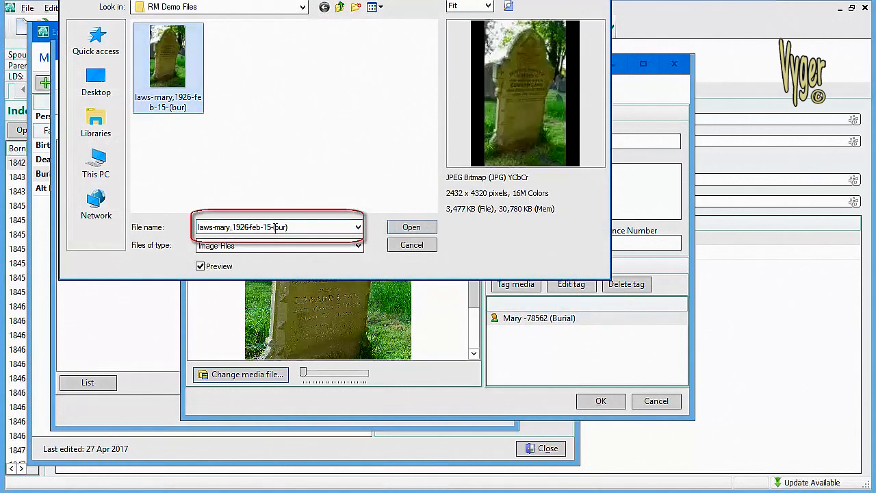
left_click(419, 232)
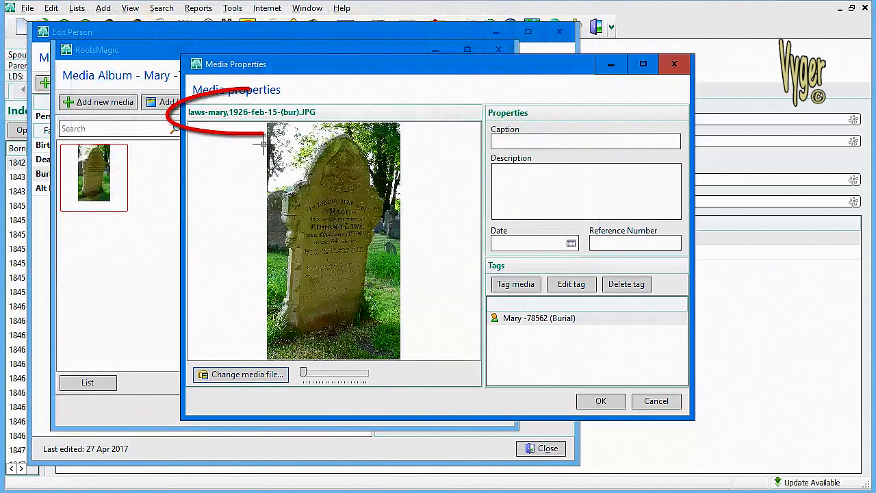
left_click(601, 403)
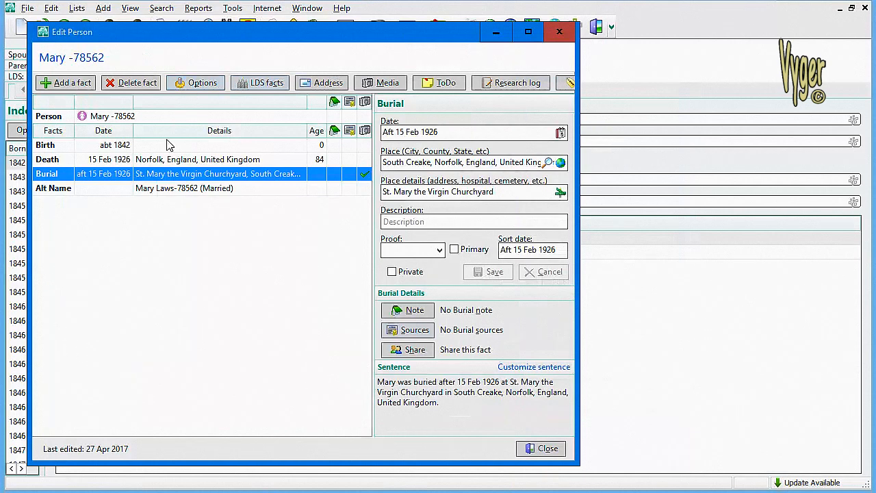
Review the person's main name entry and married alternate name, and close the person's edit window
left_click(220, 117)
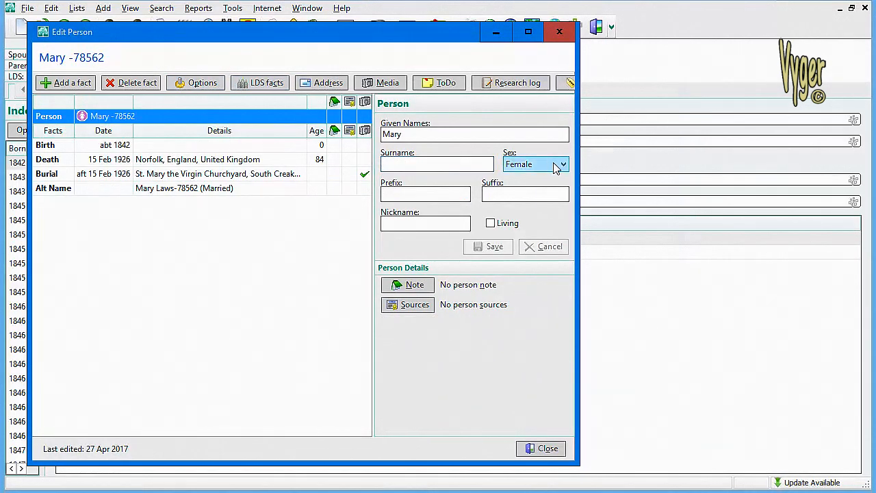
left_click(173, 189)
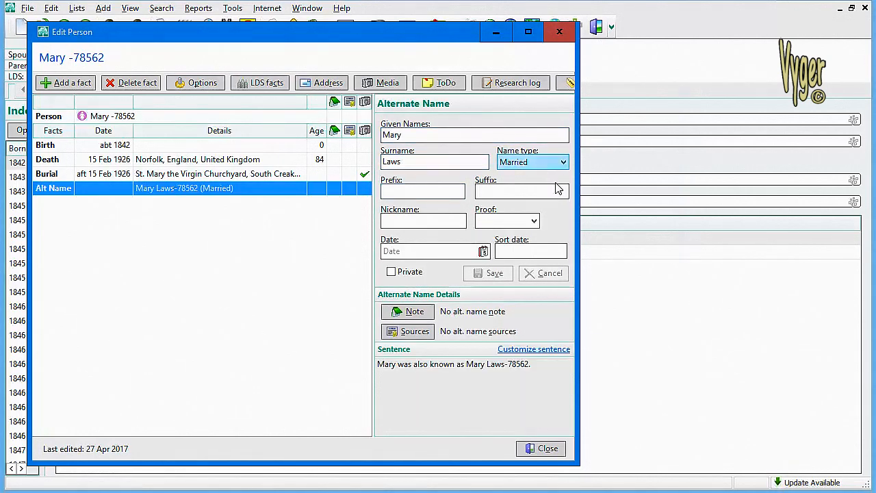
left_click(548, 449)
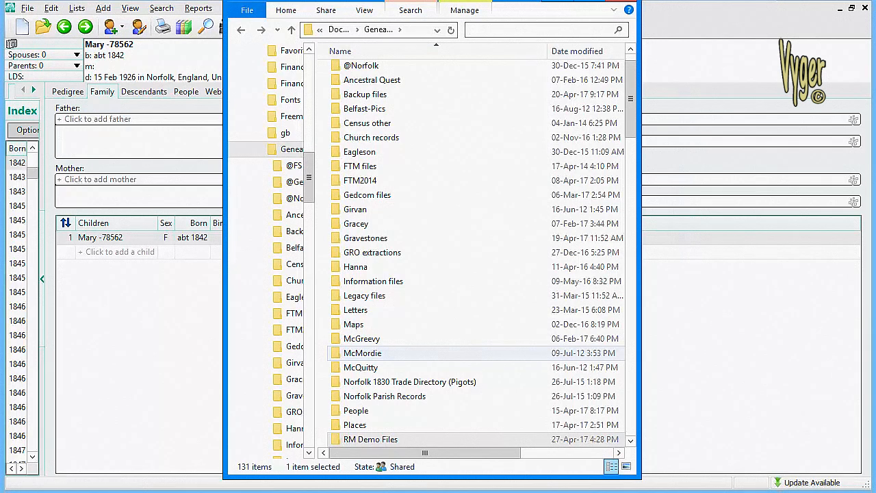
Search the Genealogy folder for "vygertesterday" and for "1926 (bur)", clearing each search
type("vygertesterday")
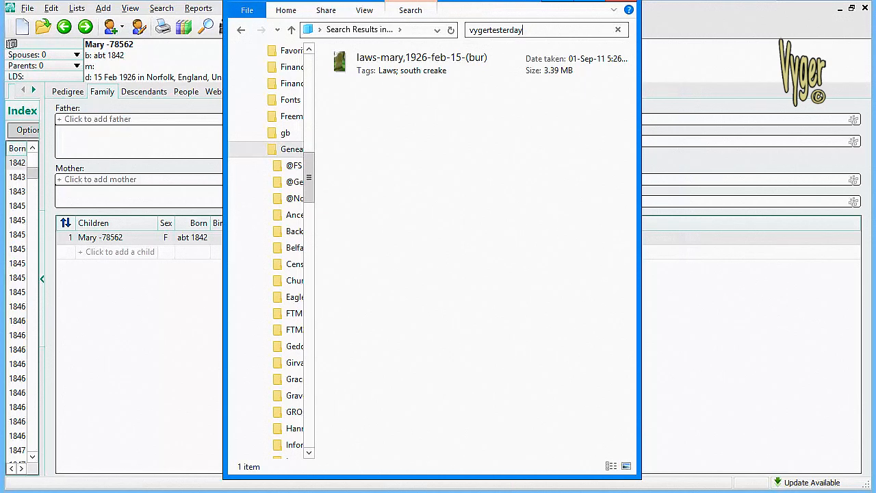
key("Escape")
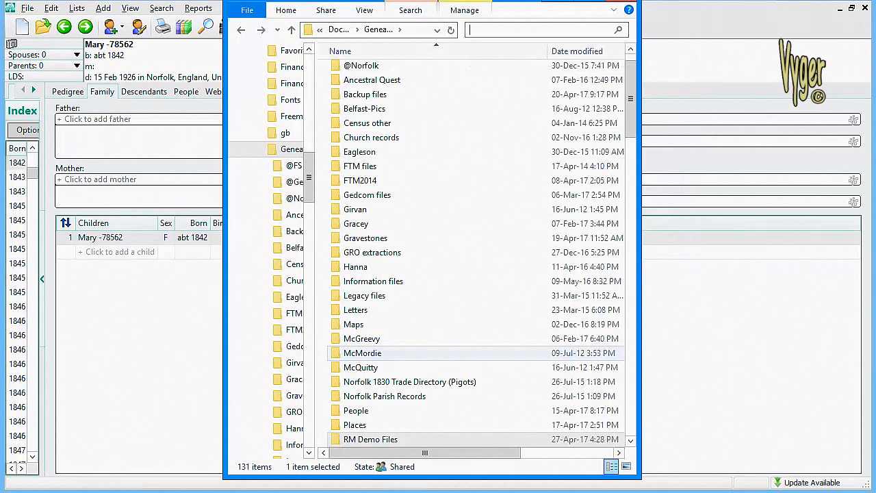
type("1926 (bur)")
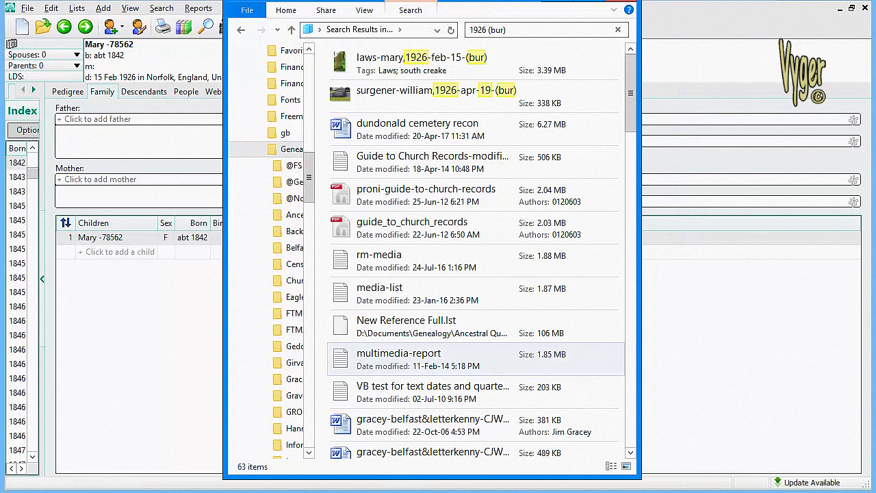
key("Escape")
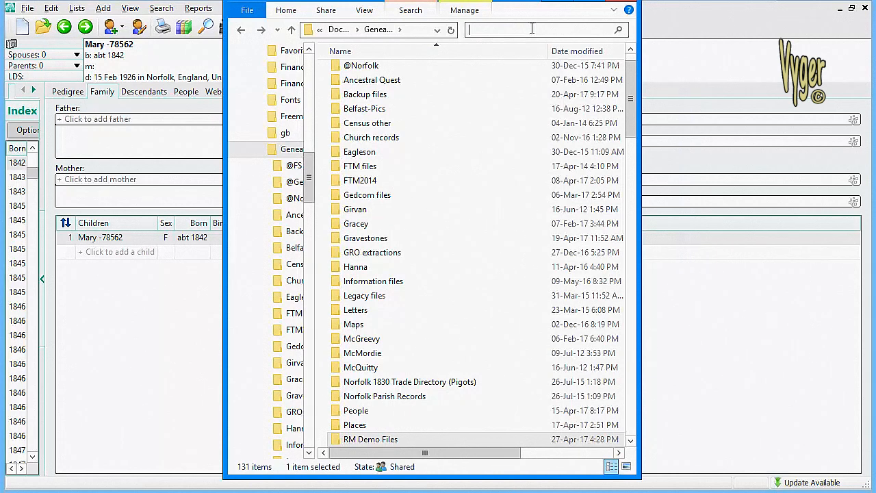
Search the Genealogy folder for a family surname plus "(bap)" and correct the year to 1931 in the misdated jun-04 baptism file name
type("surgeoner (bap)")
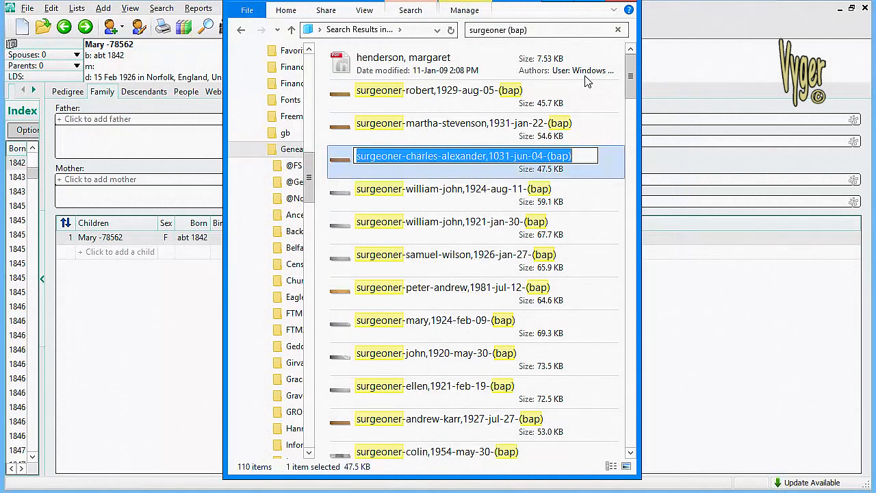
key("Right")
key("Left")
key("Left")
key("Left")
key("Left")
key("Left")
key("Left")
key("Left")
key("Left")
key("Left")
key("Left")
key("Left")
key("Left")
key("Left")
key("Left")
key("Left")
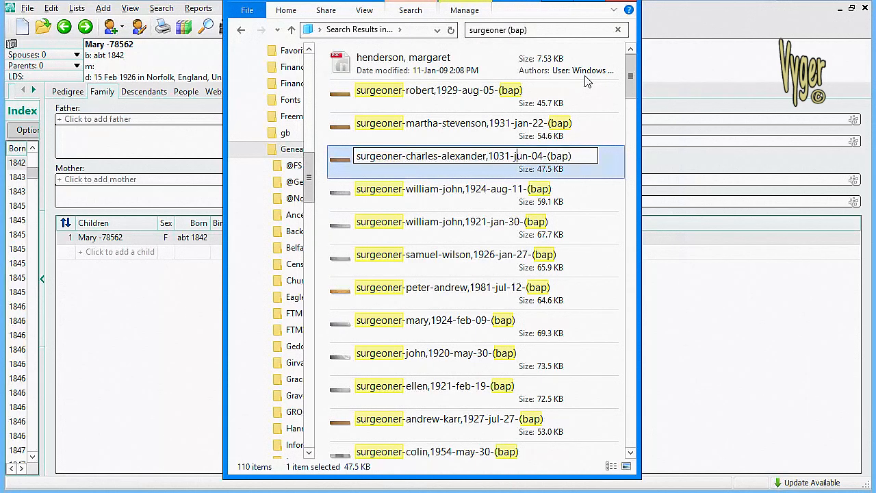
key("BackSpace")
type("9")
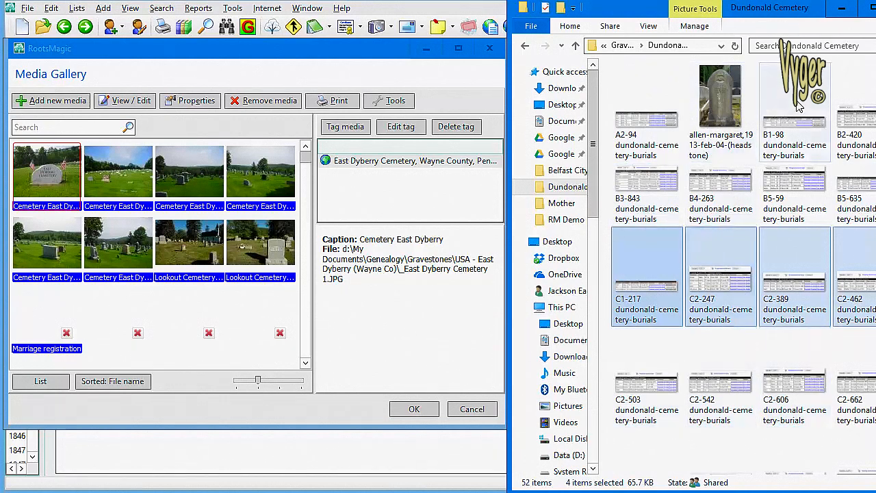
Add all files from the Dundonald Cemetery folder to the RootsMagic Media Gallery
left_click(647, 118)
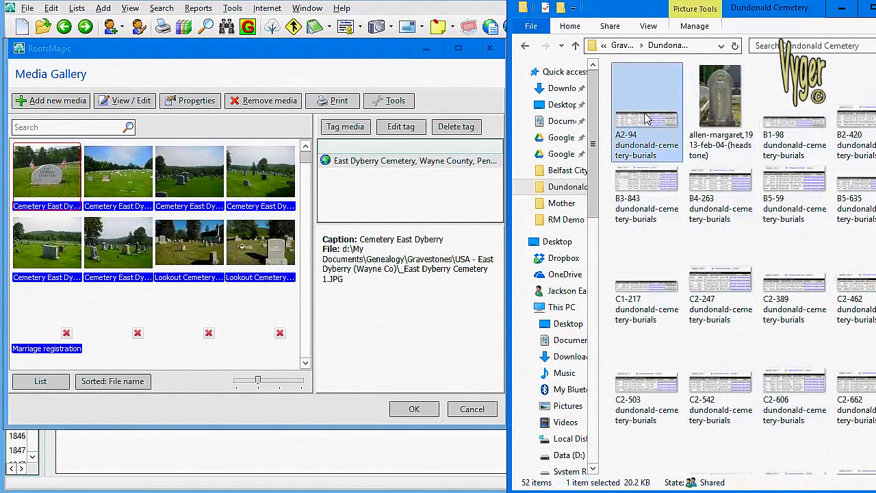
key("ctrl+a")
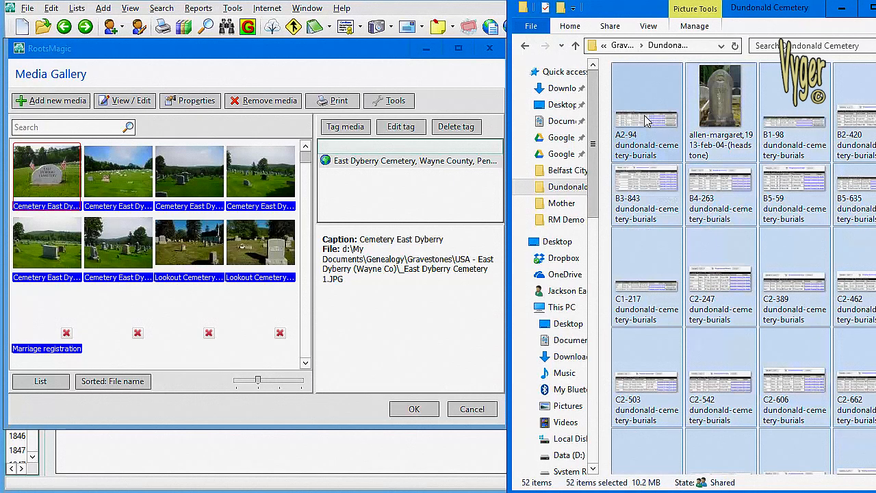
left_click_drag(647, 118, 164, 219)
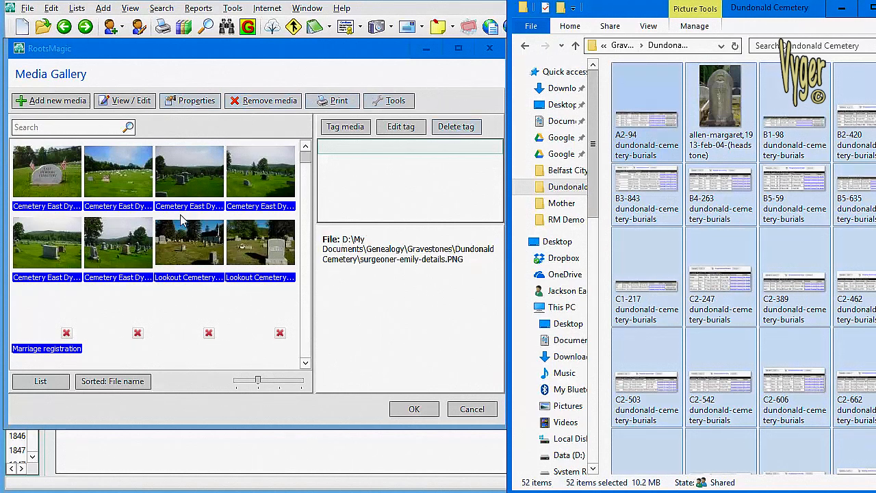
Check the first cemetery photo's tags and search the Media Gallery for "a2-94"
left_click(60, 175)
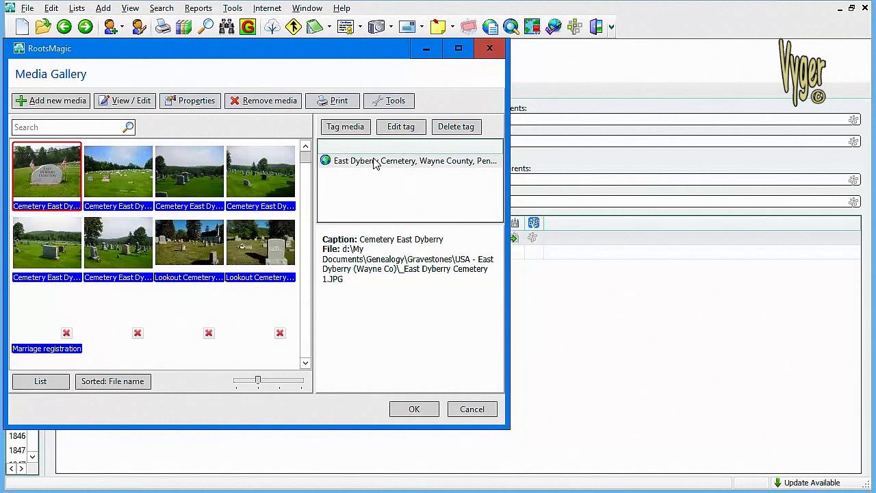
left_click(68, 127)
type("a2-94")
key("Return")
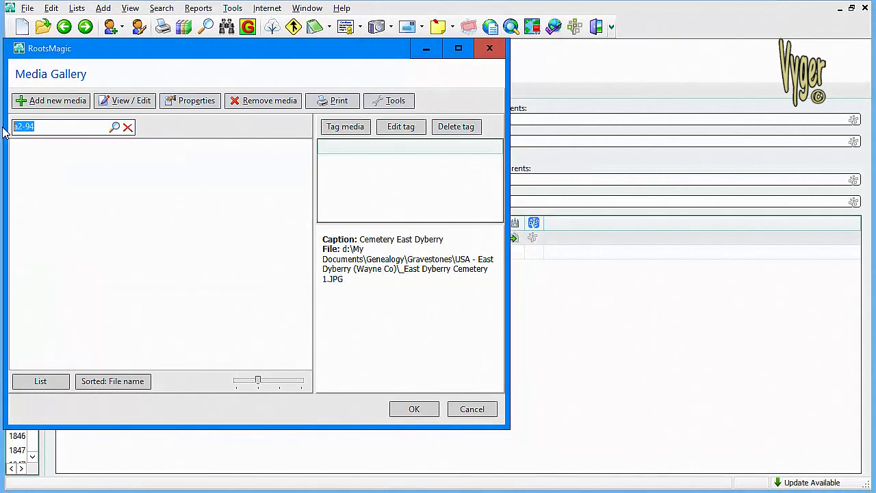
left_click(114, 129)
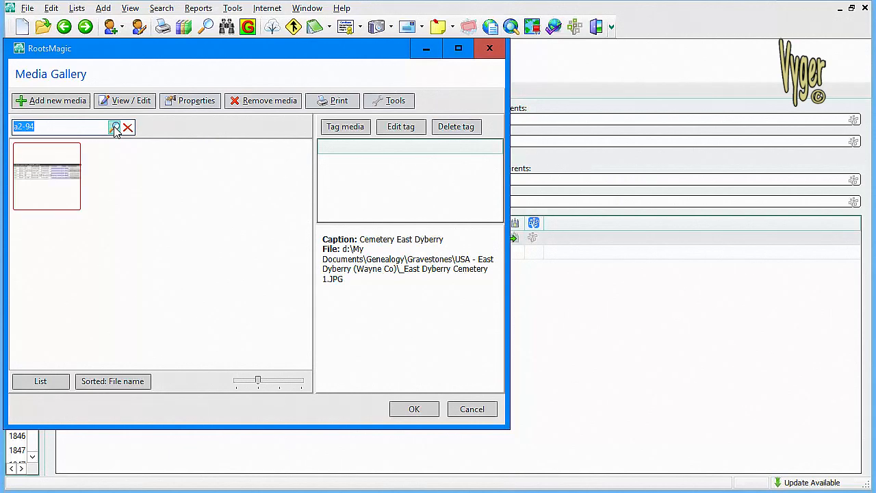
View the A2-94 Dundonald Cemetery burials image at full size to read the grave's occupants, and close it without changes
left_click(49, 180)
double_click(50, 180)
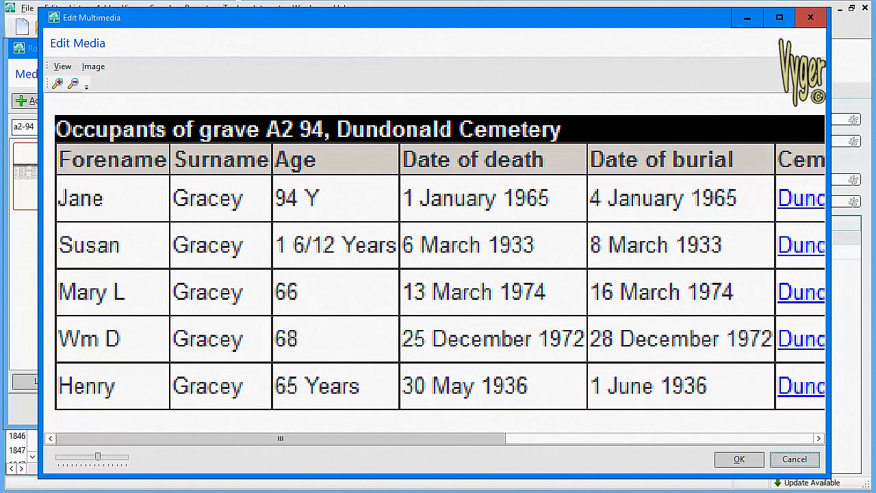
left_click(794, 459)
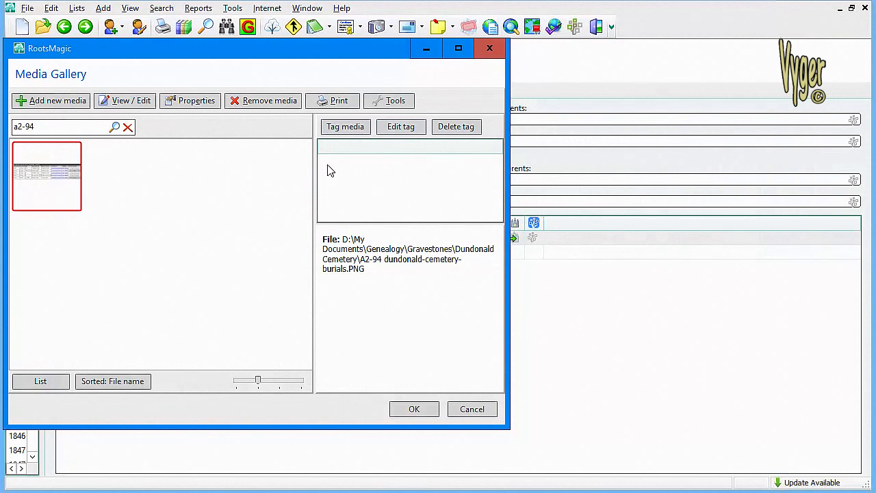
Clear the Media Gallery search and sort the gallery by caption
left_click(127, 126)
left_click(114, 384)
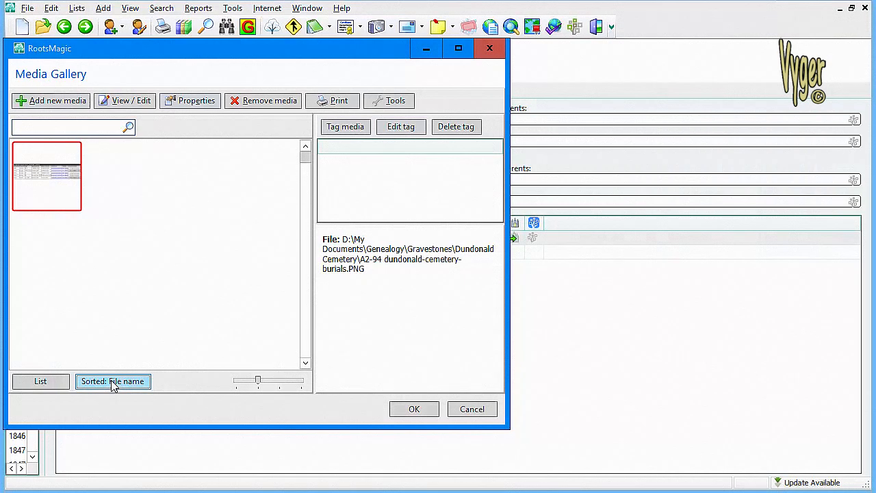
left_click(113, 384)
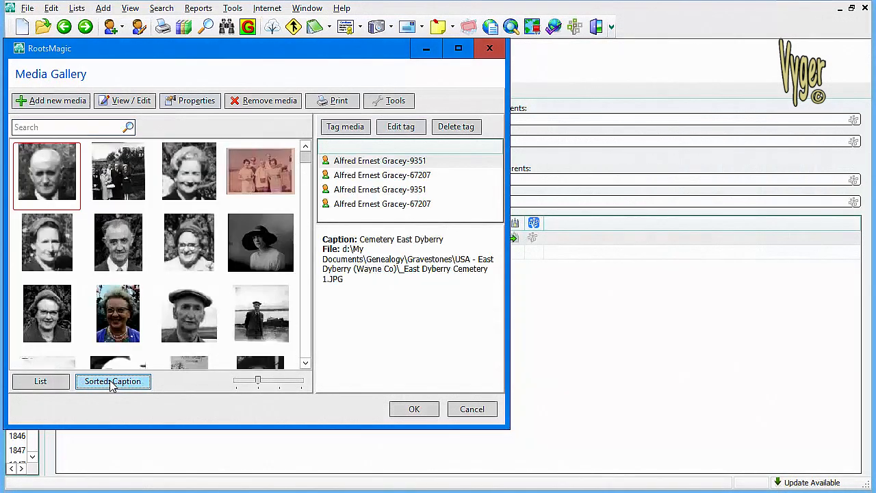
Examine the person tags and file paths of several uncaptioned family photos in the Media Gallery
left_click(130, 178)
left_click(194, 189)
left_click(258, 167)
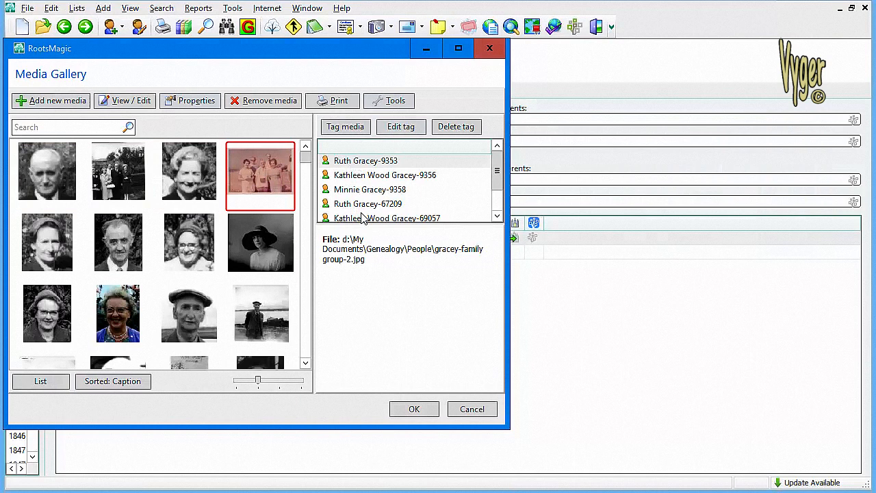
left_click(210, 180)
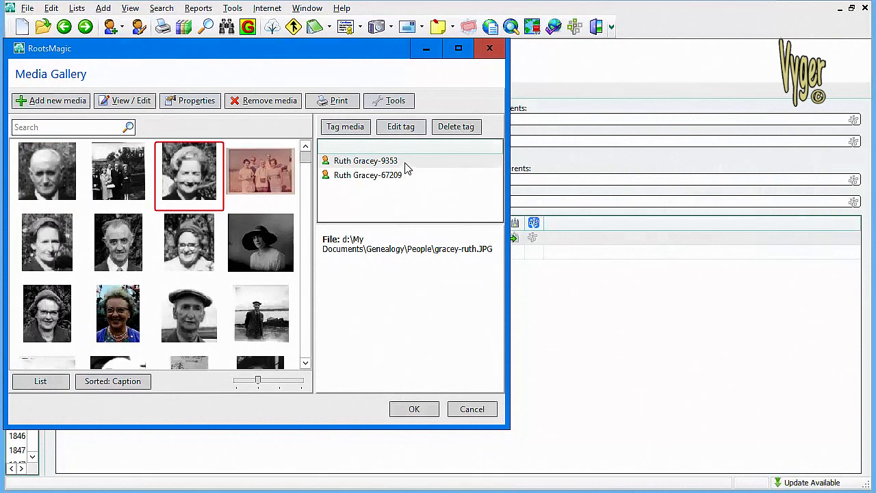